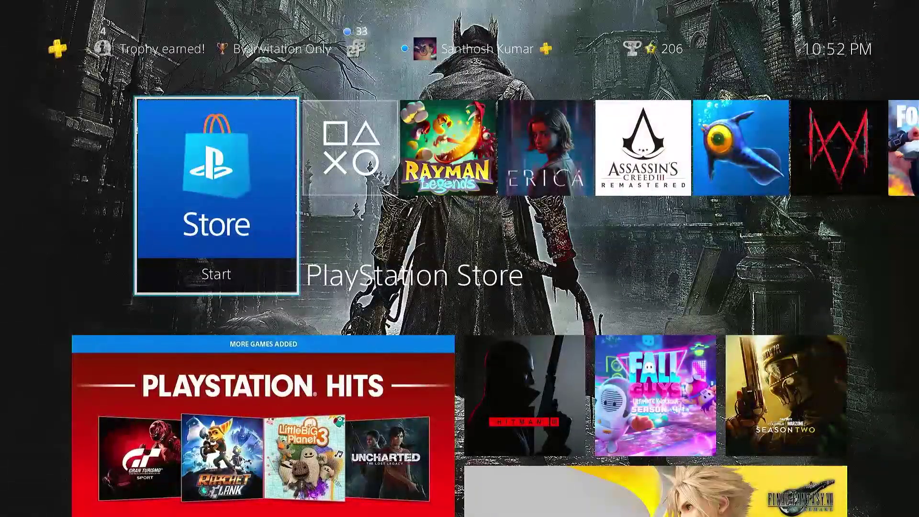
Open the PS4 Settings from the function bar and enter the Devices settings
key("Up")
key("Right")
key("Right")
key("Right")
key("Right")
key("Right")
key("Right")
key("Right")
key("Right")
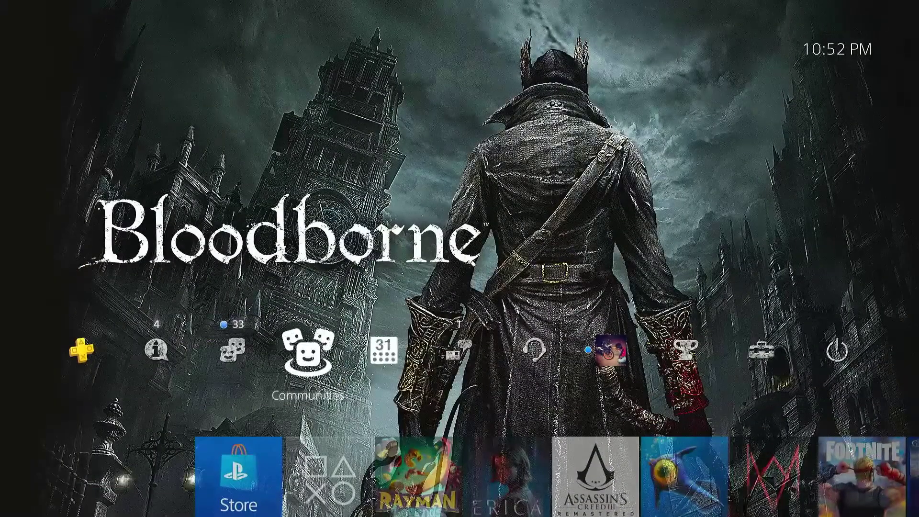
key("Return")
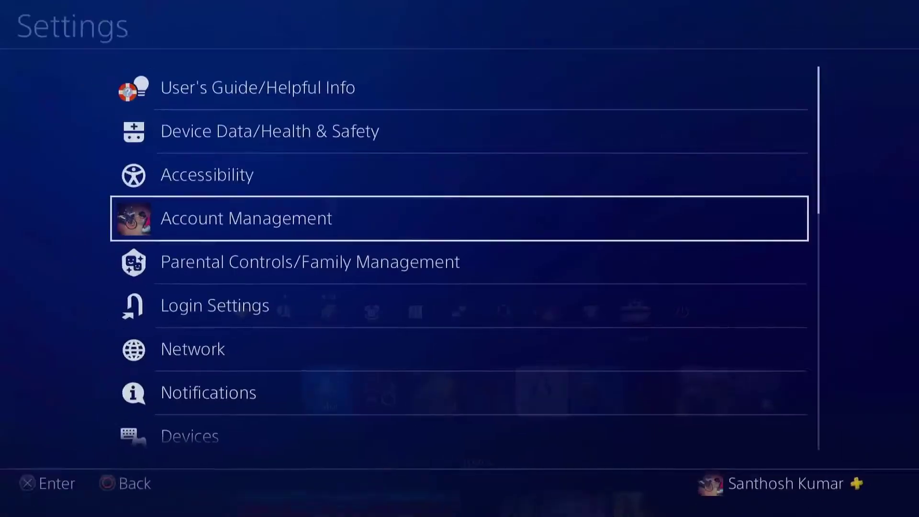
key("Down")
key("Down")
key("Down")
key("Up")
key("Up")
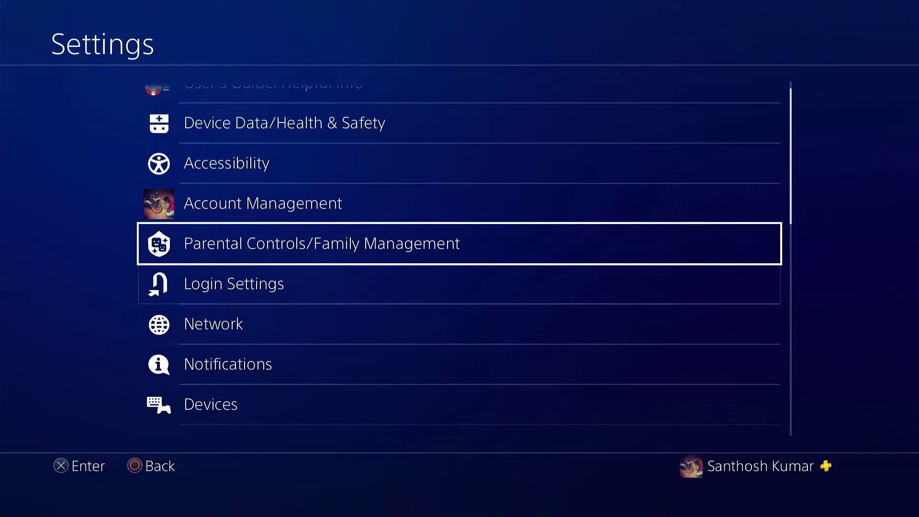
key("Down")
Confirm the Audio Devices Output Device is TV or AV Amplifier, then back out to Devices
key("Down")
key("Down")
key("Down")
key("Return")
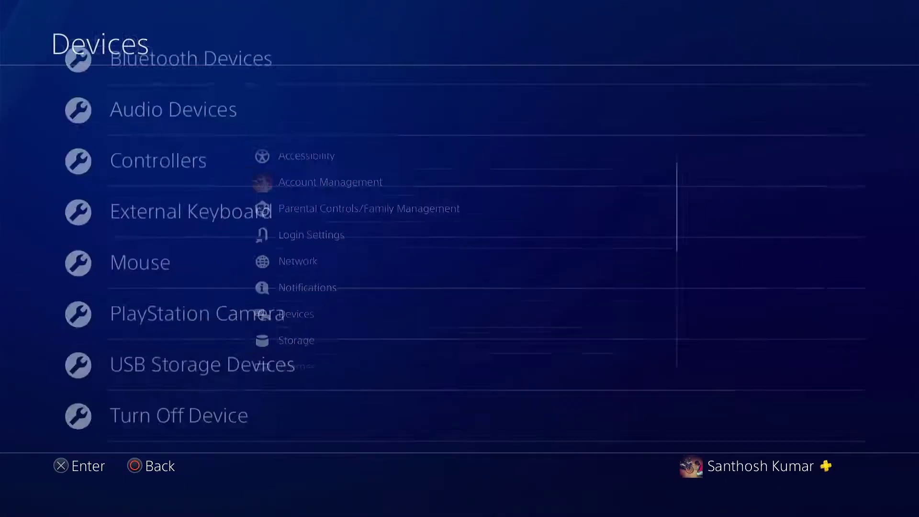
key("Down")
key("Return")
key("Down")
key("Down")
key("Up")
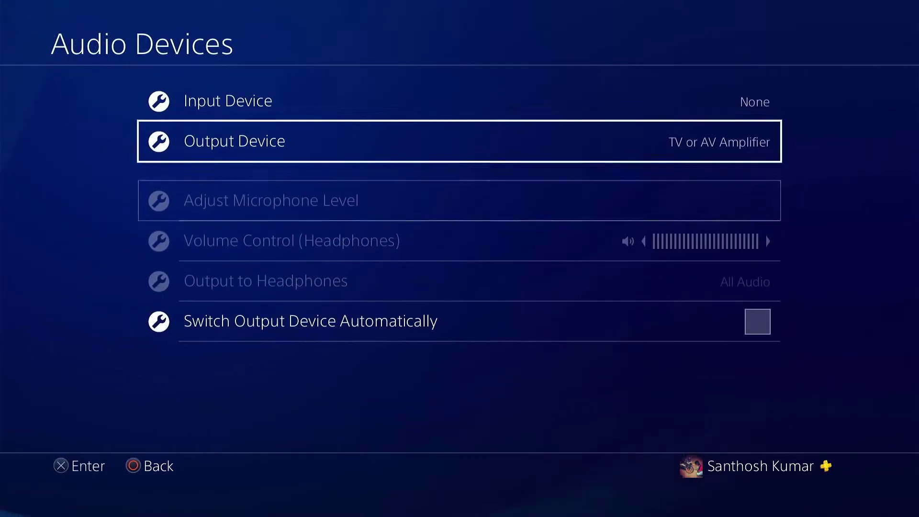
key("Return")
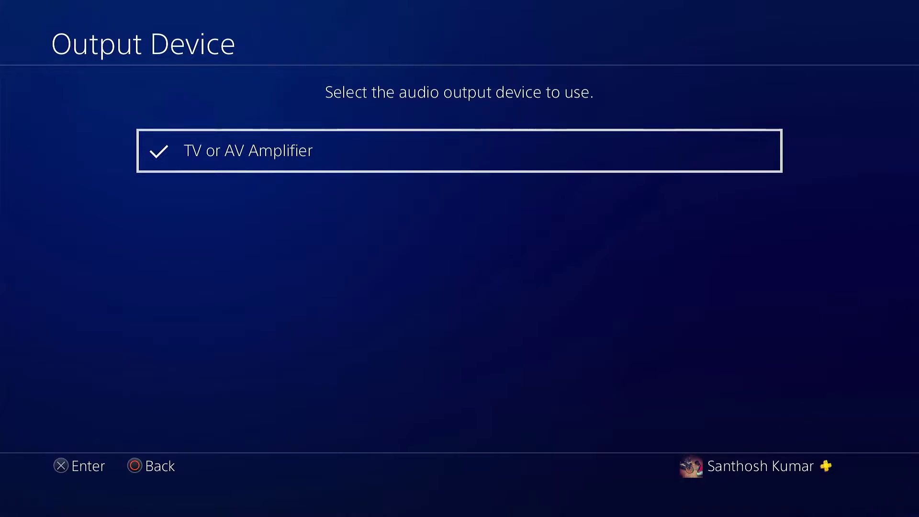
key("Escape")
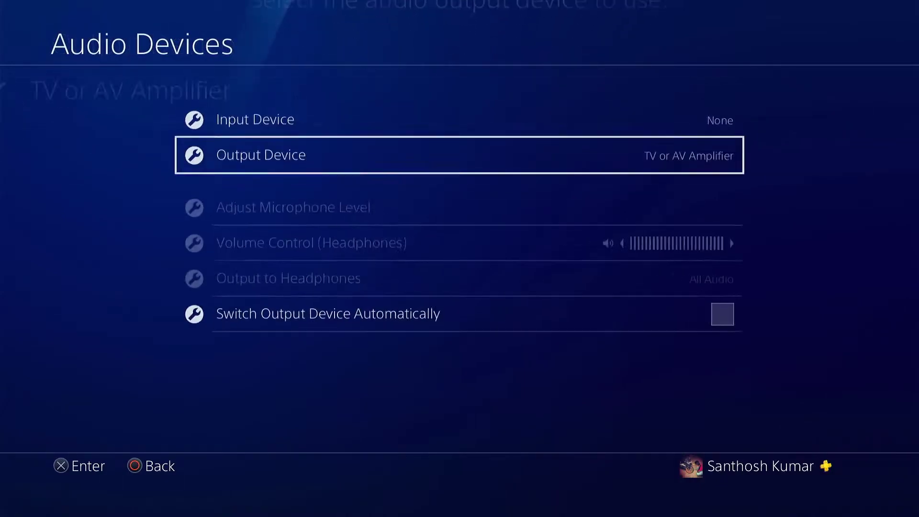
key("Escape")
key("Escape")
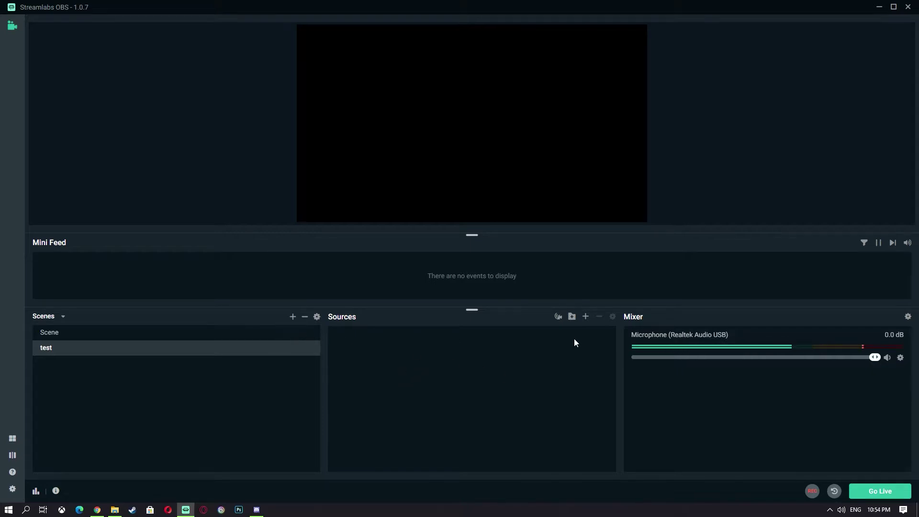
Add the existing PS4 Video Capture Device source to the test scene
left_click(586, 316)
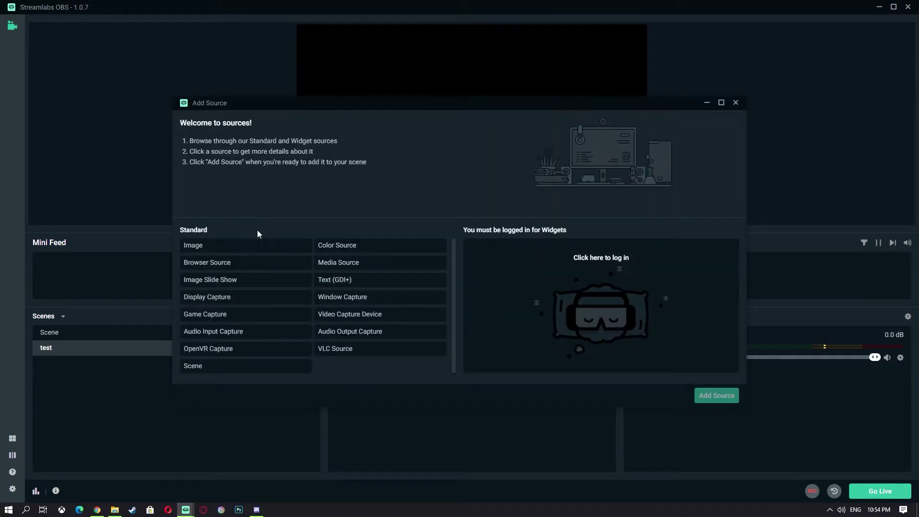
left_click(364, 314)
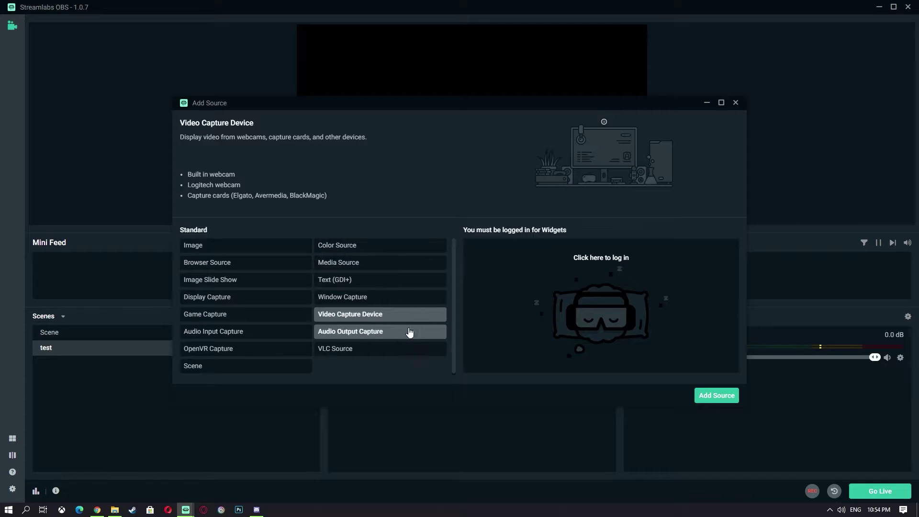
left_click(709, 395)
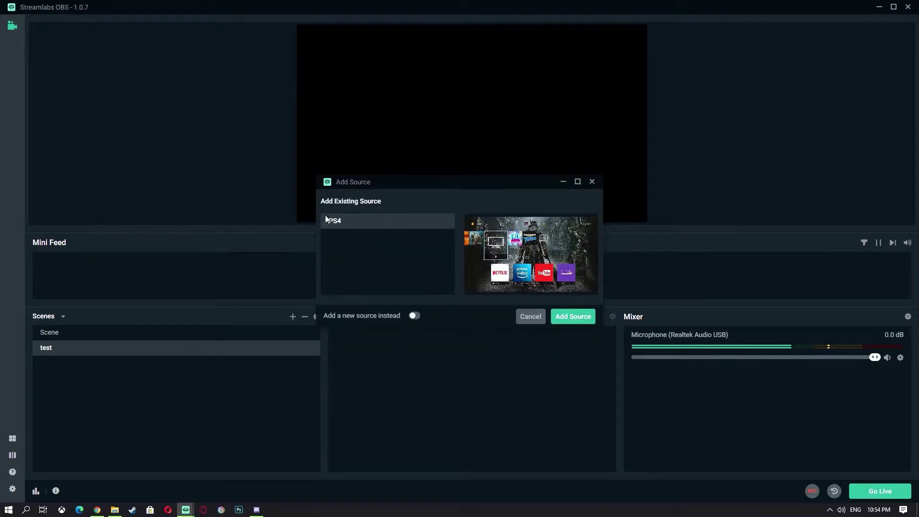
left_click(569, 317)
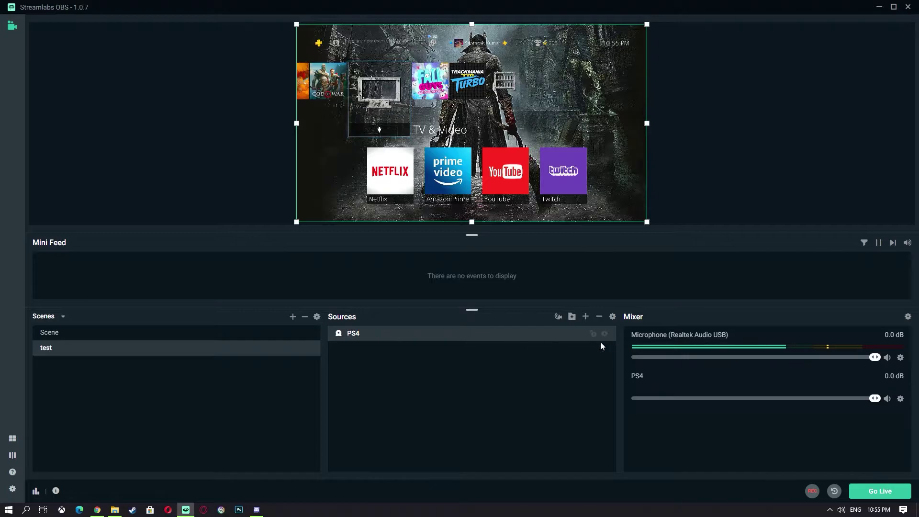
Set the PS4 source's Audio Output Mode to Capture audio only
double_click(507, 337)
scroll(446, 269, "down", 3)
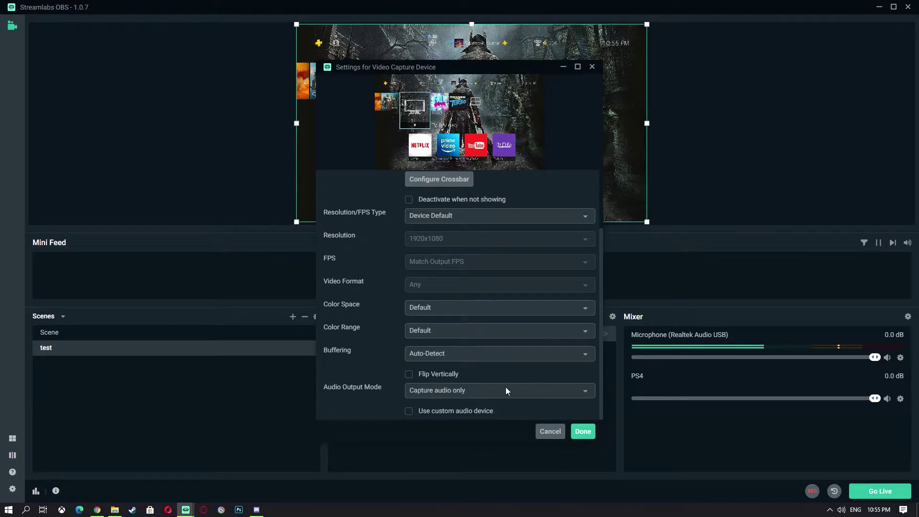
left_click(467, 390)
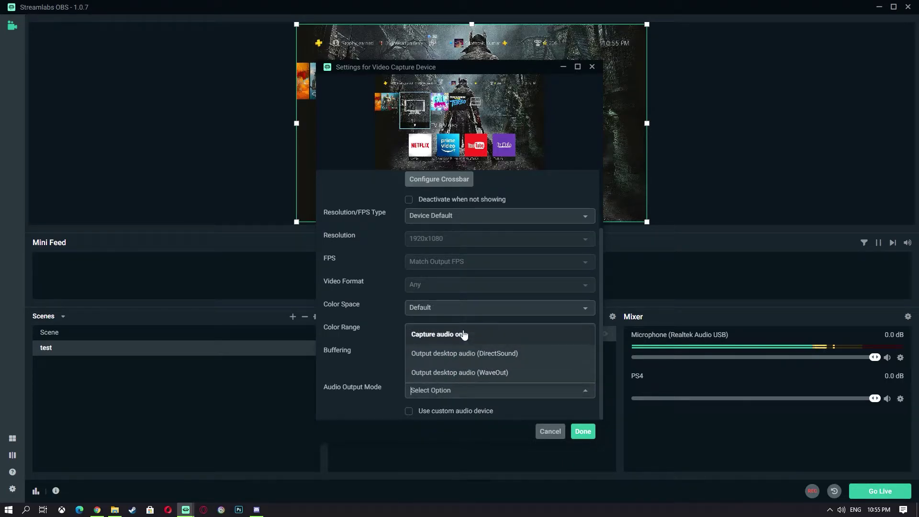
left_click(461, 336)
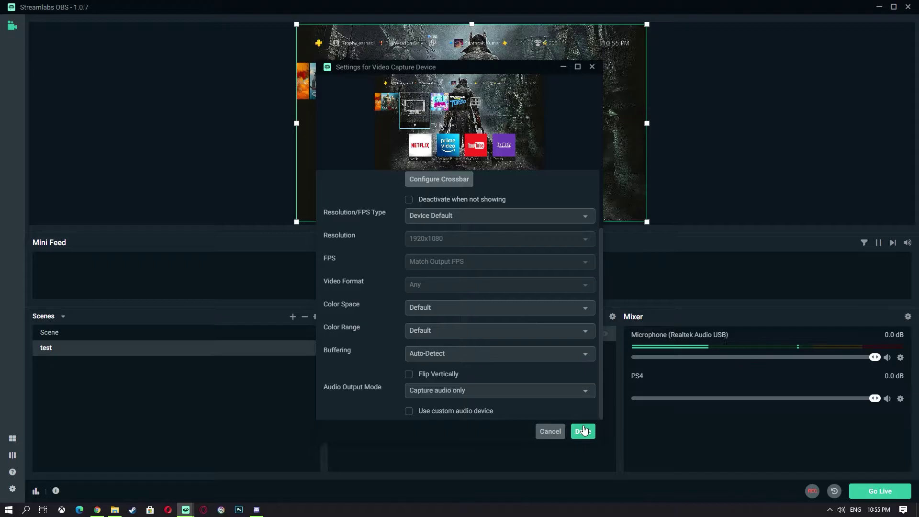
left_click(583, 431)
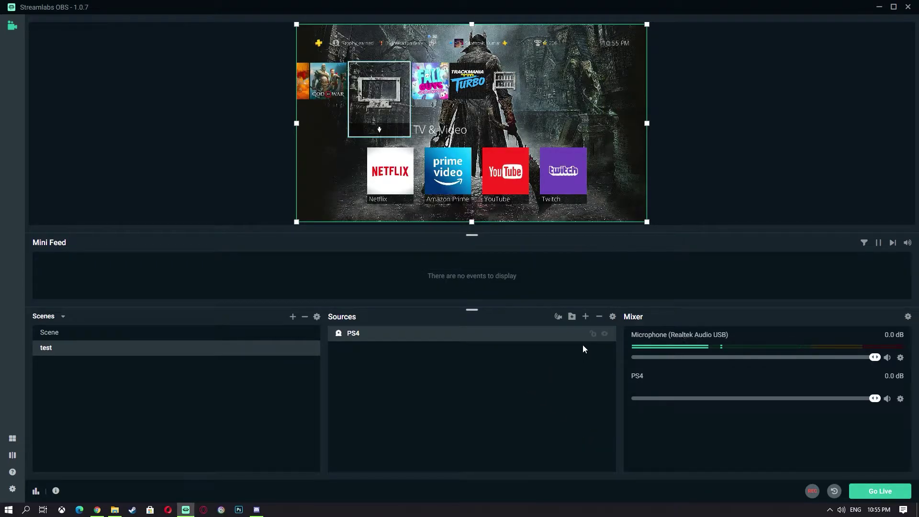
Deselect the PS4 source, start recording with F9, and bring up the source types again
left_click(498, 382)
key("F9")
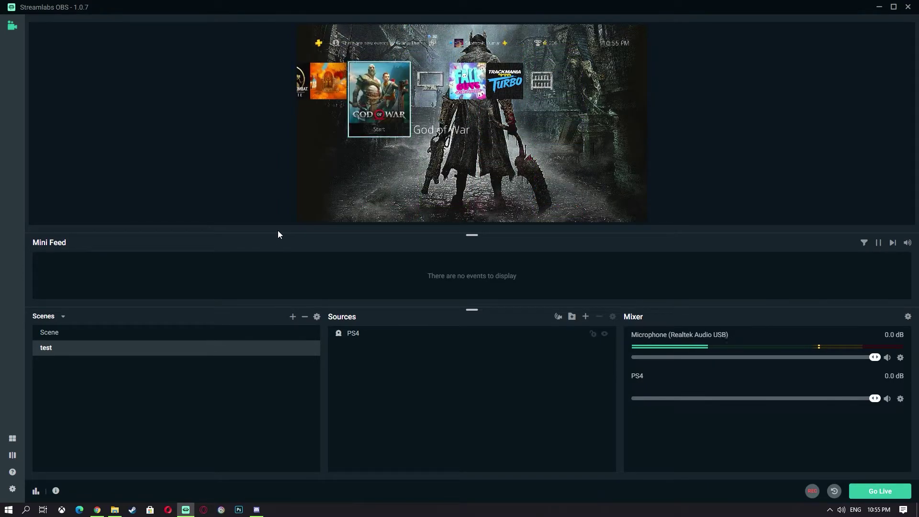
left_click(585, 317)
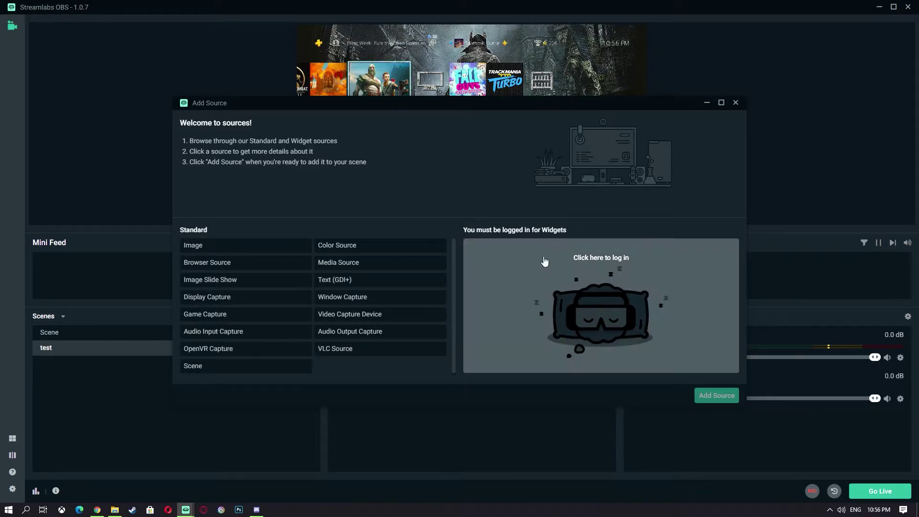
Create a new Audio Input Capture source named sss
left_click(273, 333)
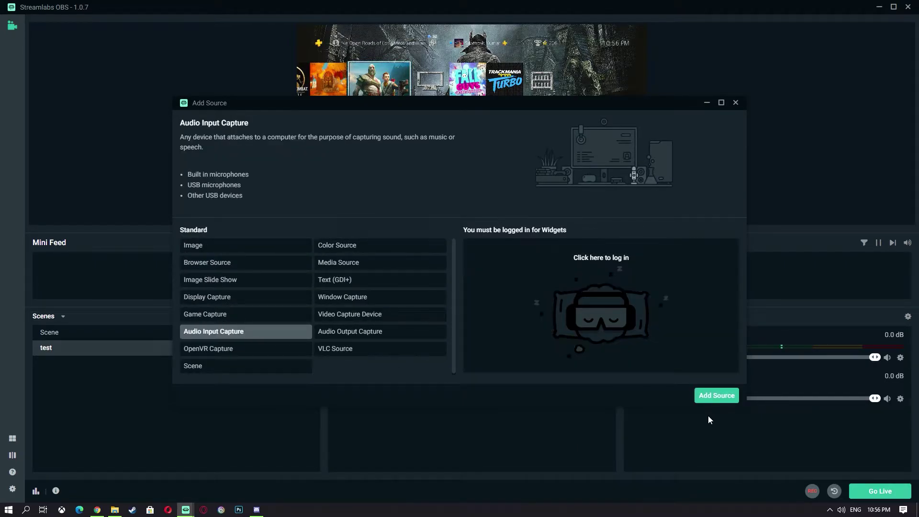
left_click(717, 395)
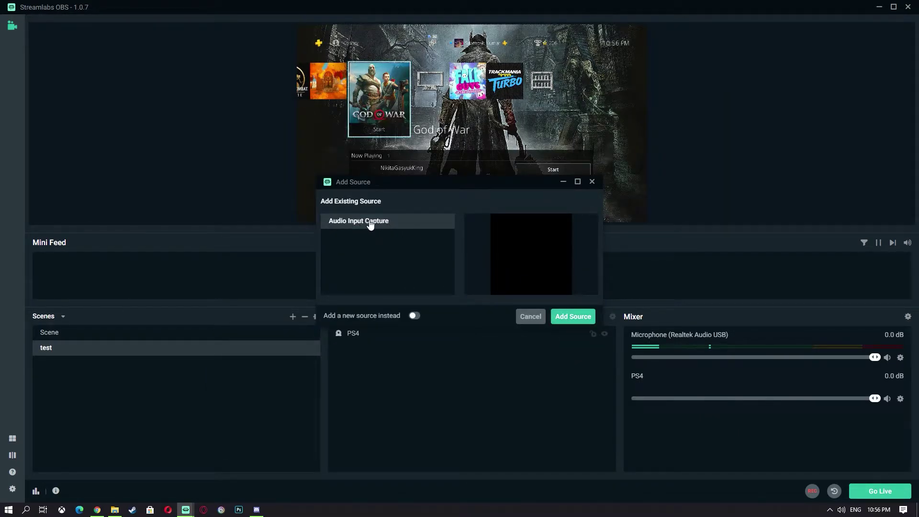
left_click(415, 316)
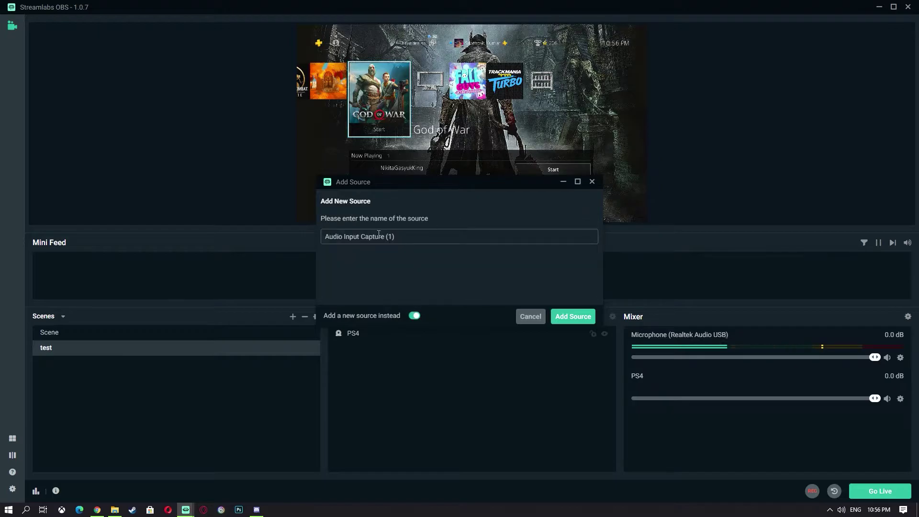
triple_click(412, 236)
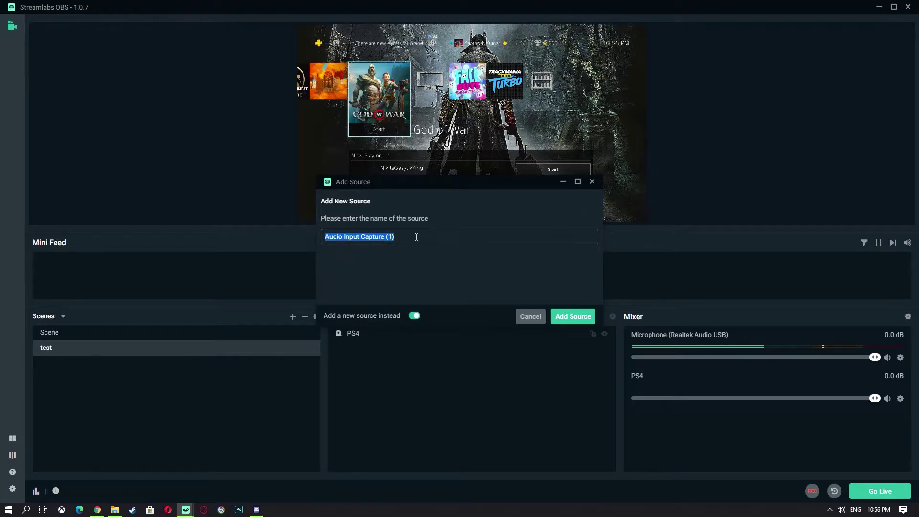
type("sss")
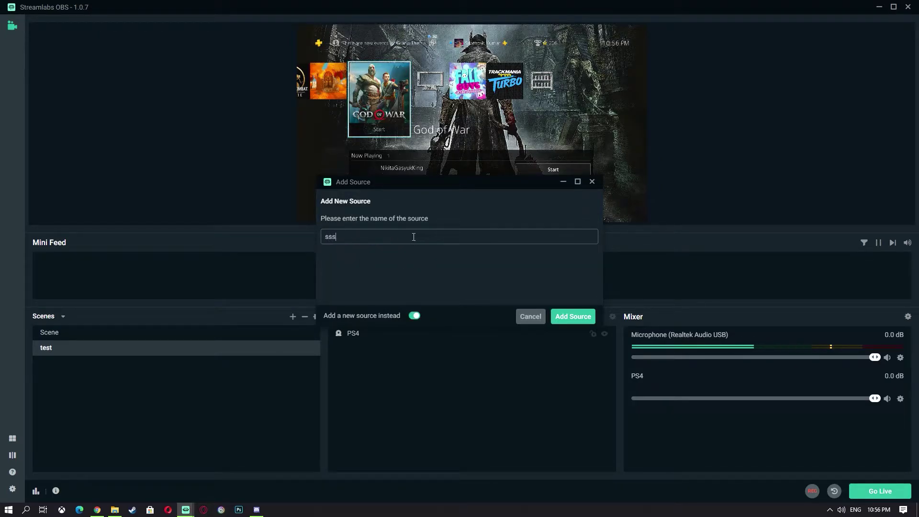
left_click(573, 317)
Set sss to capture the Digital Audio Interface (USB3.0 capture) device
left_click(469, 187)
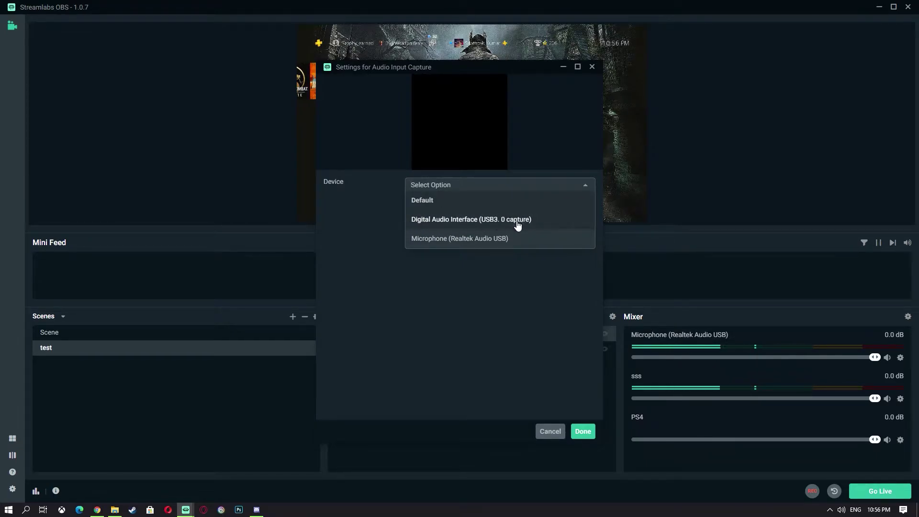
left_click(458, 221)
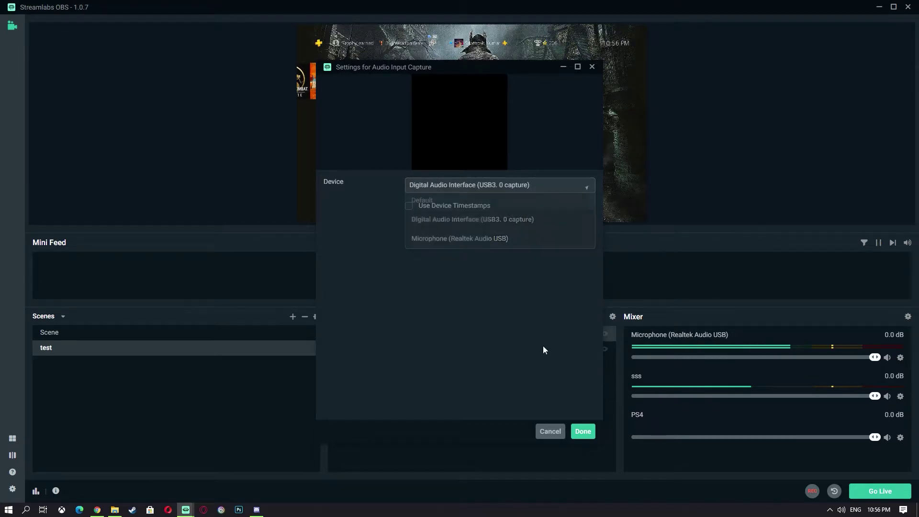
left_click(588, 433)
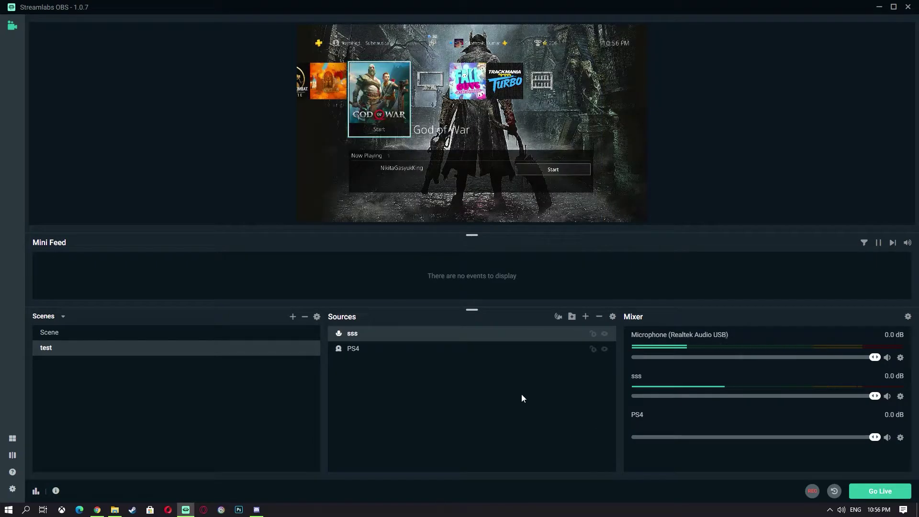
left_click(540, 364)
Start recording with Alt+F9 and set sss audio monitoring to Monitor Only (mute output) in Advanced Audio Settings
key("alt+F9")
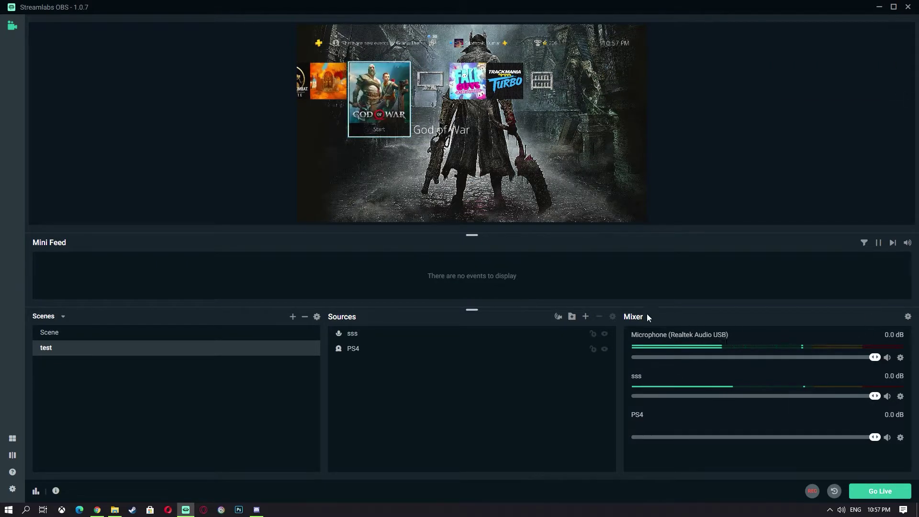
left_click(907, 316)
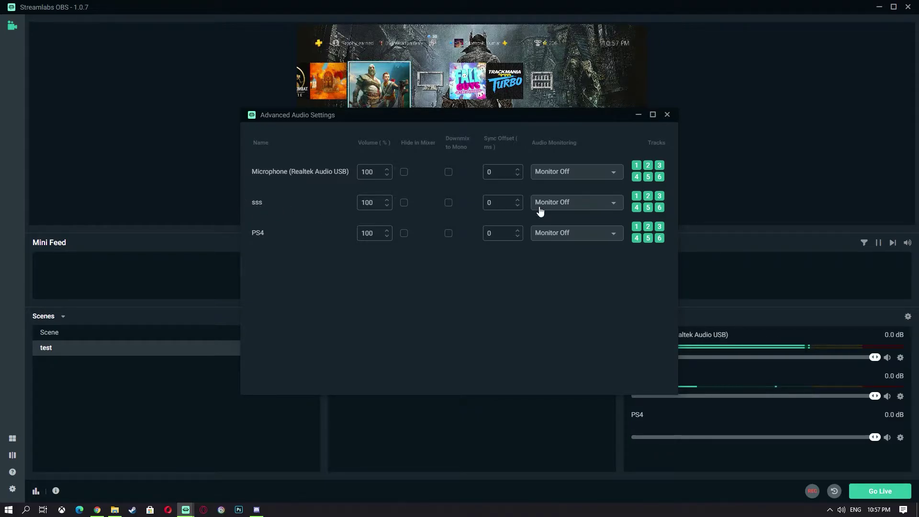
left_click(584, 203)
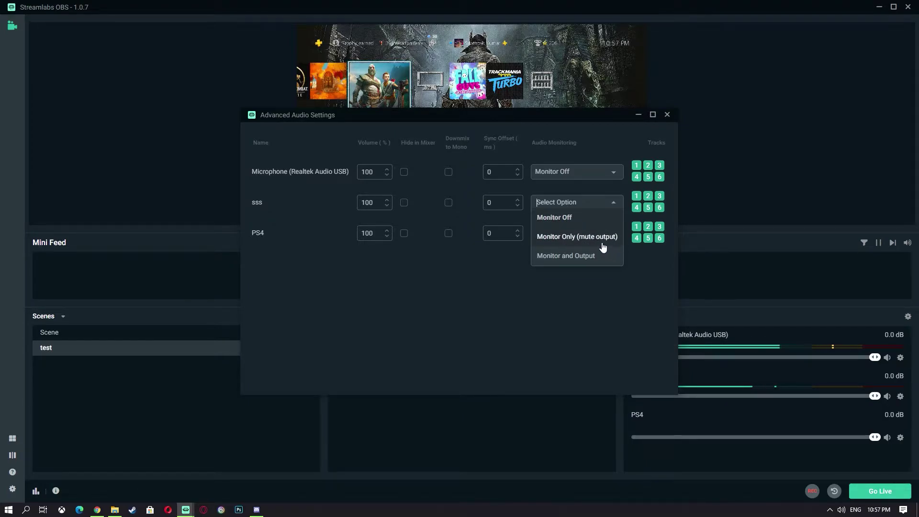
left_click(602, 238)
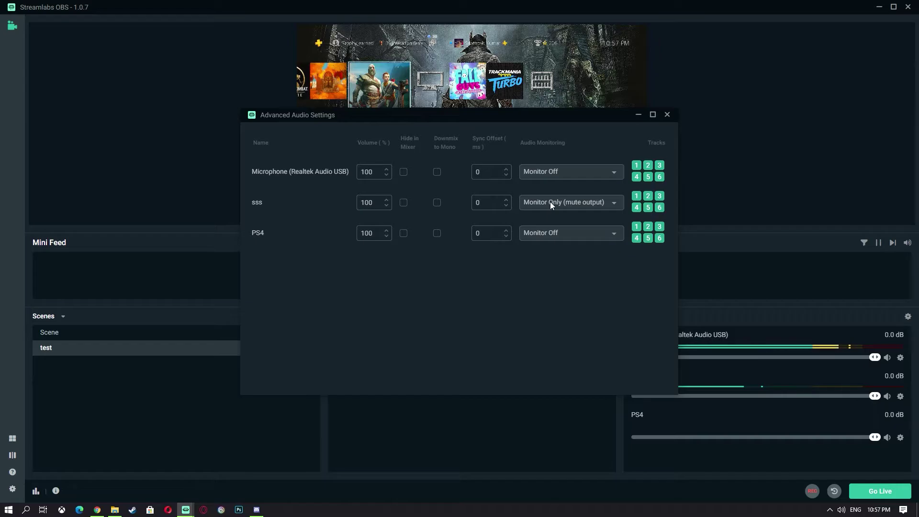
left_click(667, 115)
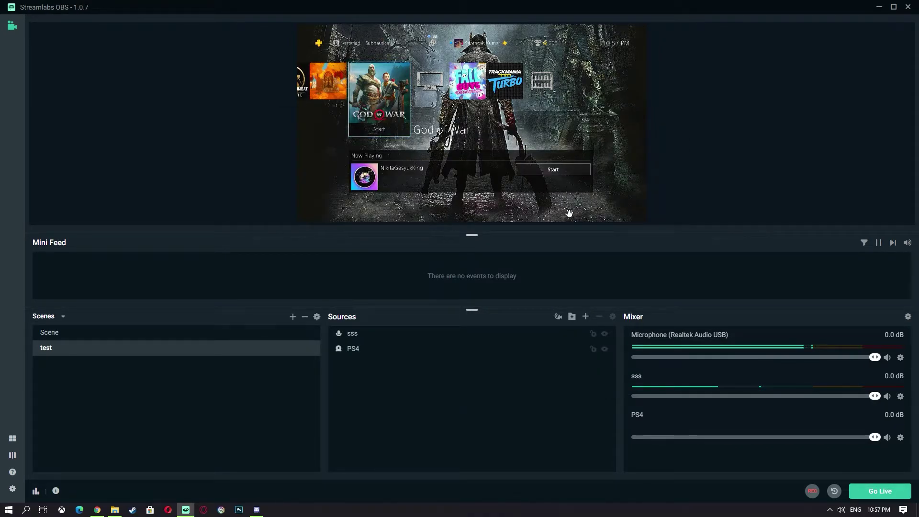
Toggle recording, mute Microphone and sss, and play recording 2021-03-26_22-58-53 from Videos
key("alt+F9")
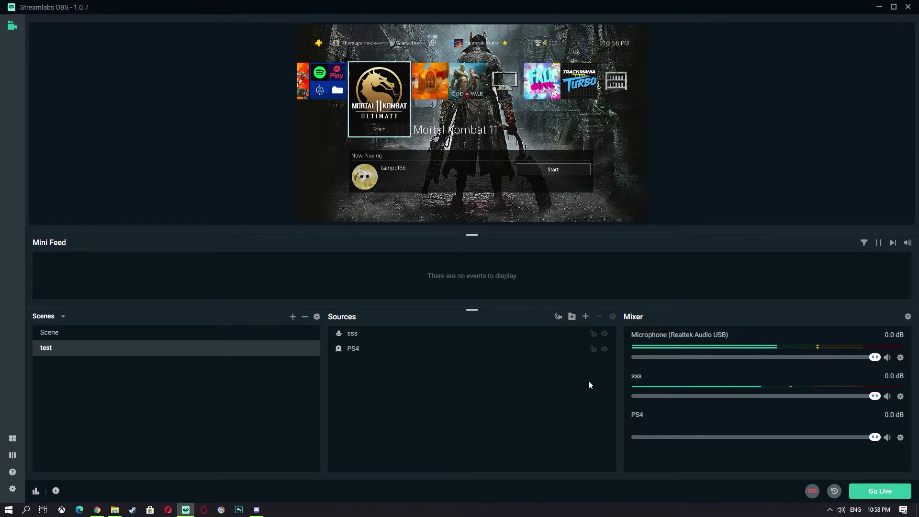
left_click(887, 358)
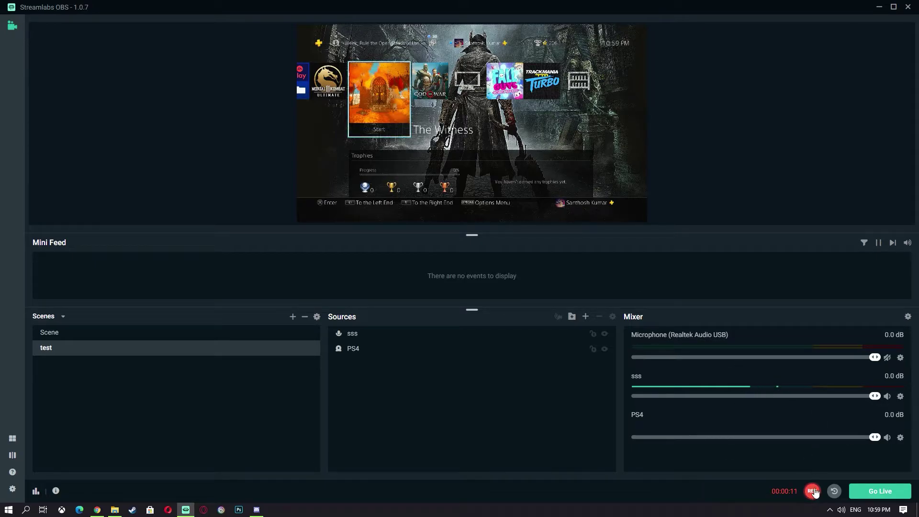
left_click(887, 397)
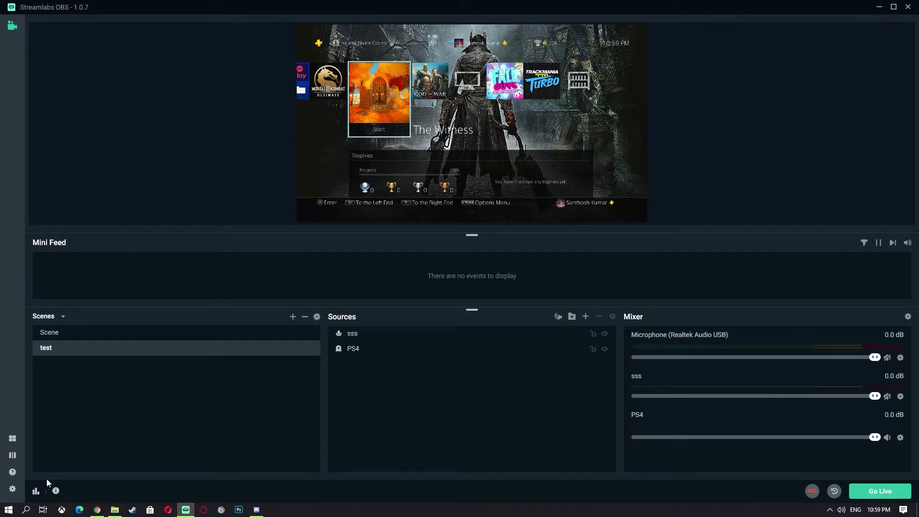
key("alt+Tab")
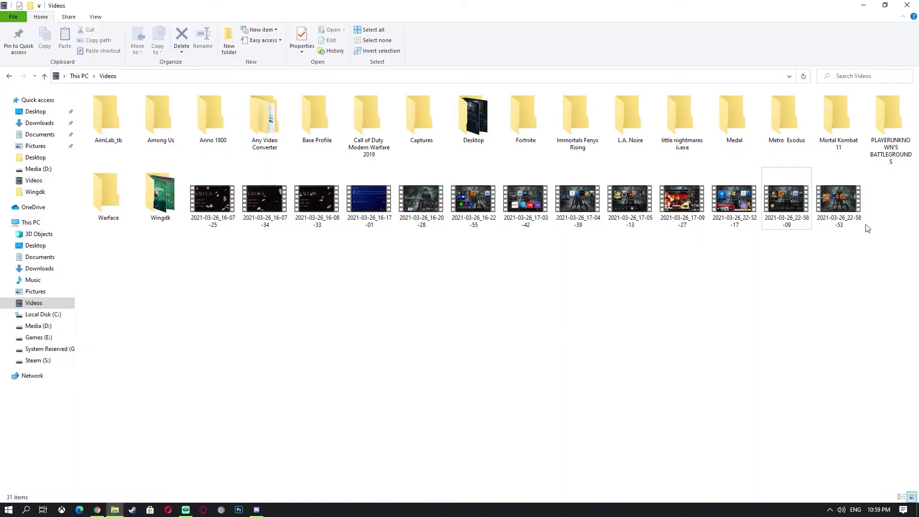
double_click(839, 202)
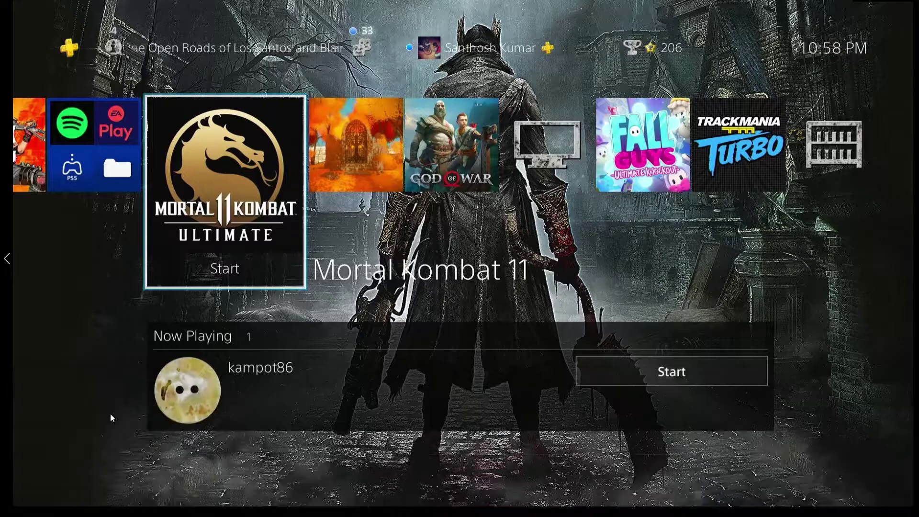